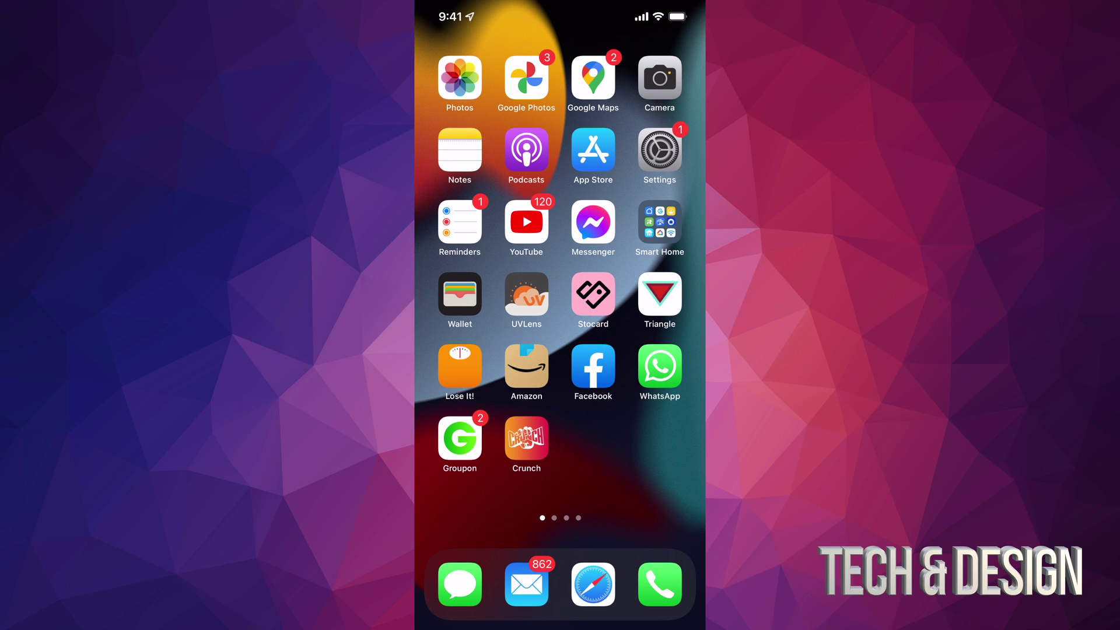
Launch the Settings app from the home screen.
click(659, 151)
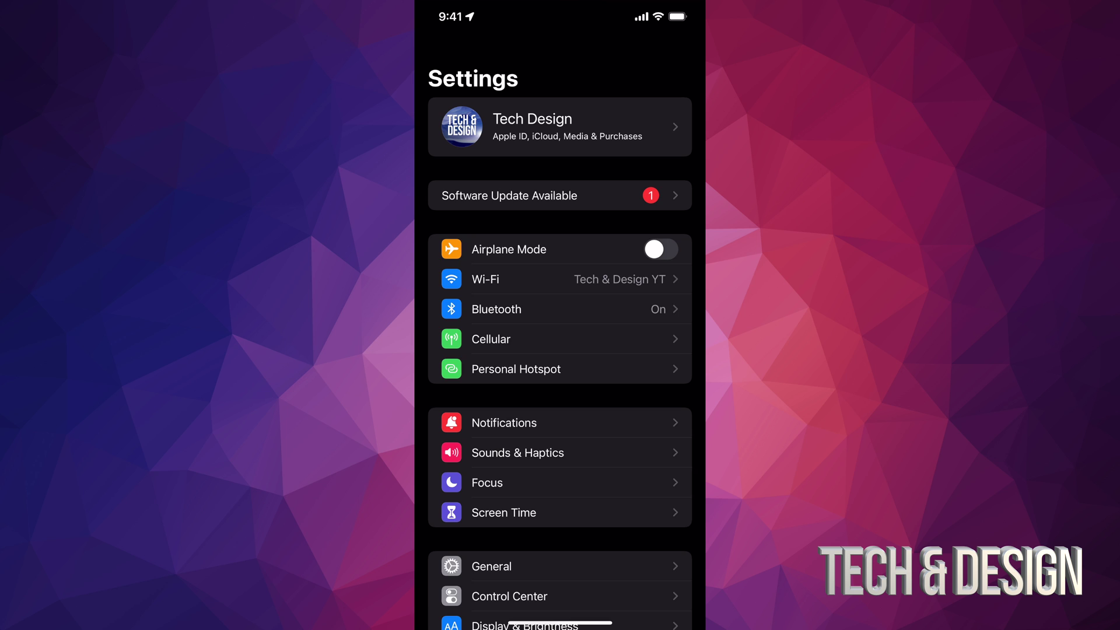
scroll(560, 351, down, 3)
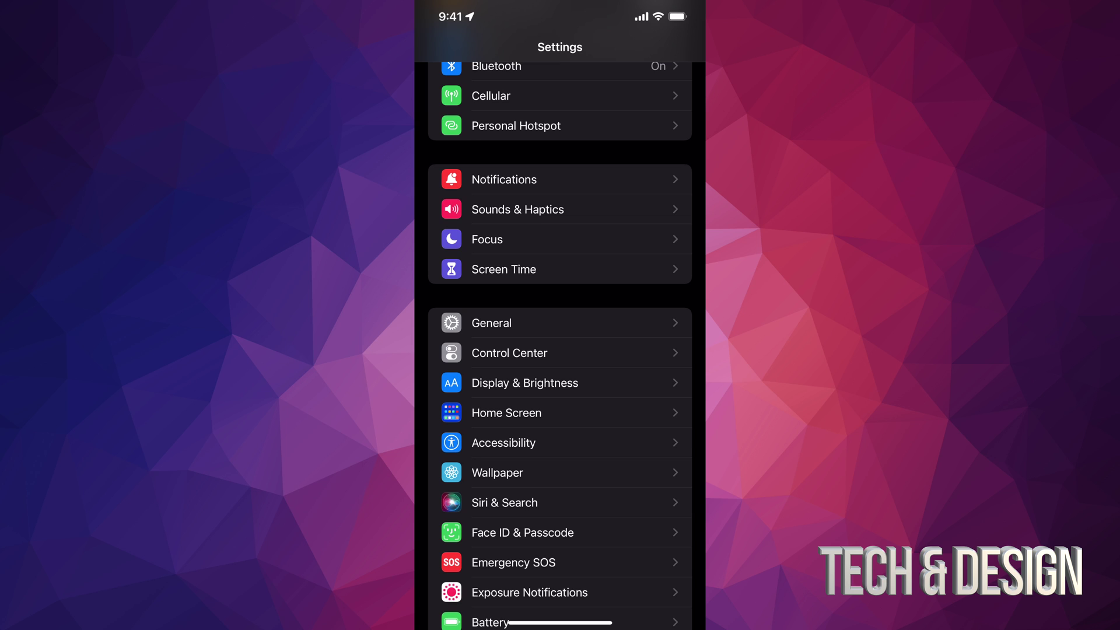
scroll(561, 350, up, 3)
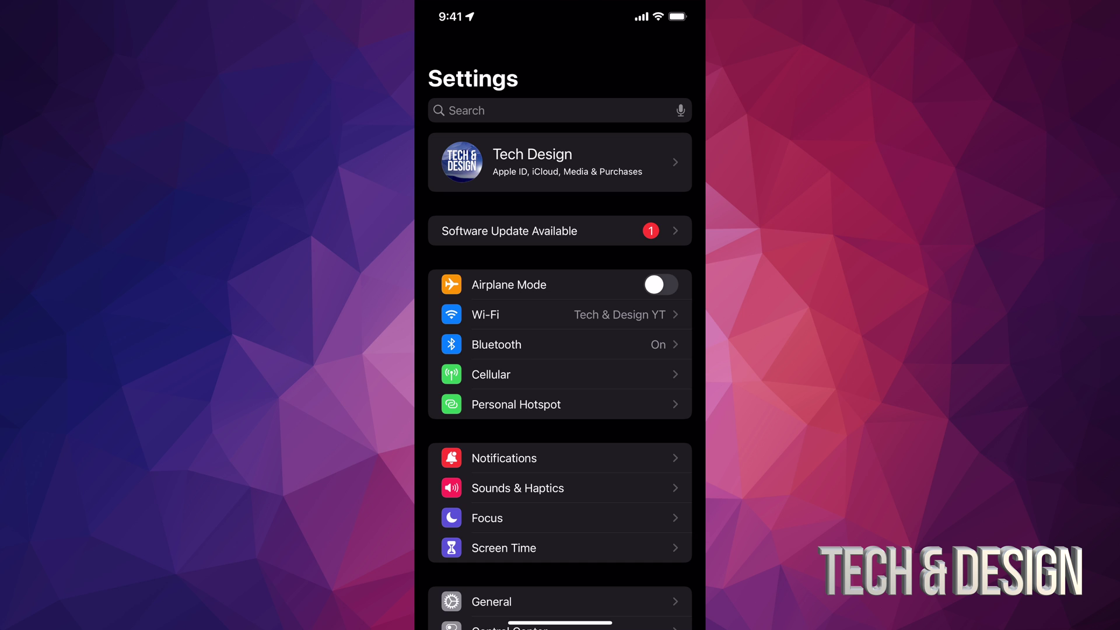
Navigate through Apple ID and iCloud to the iCloud Backup options.
click(561, 162)
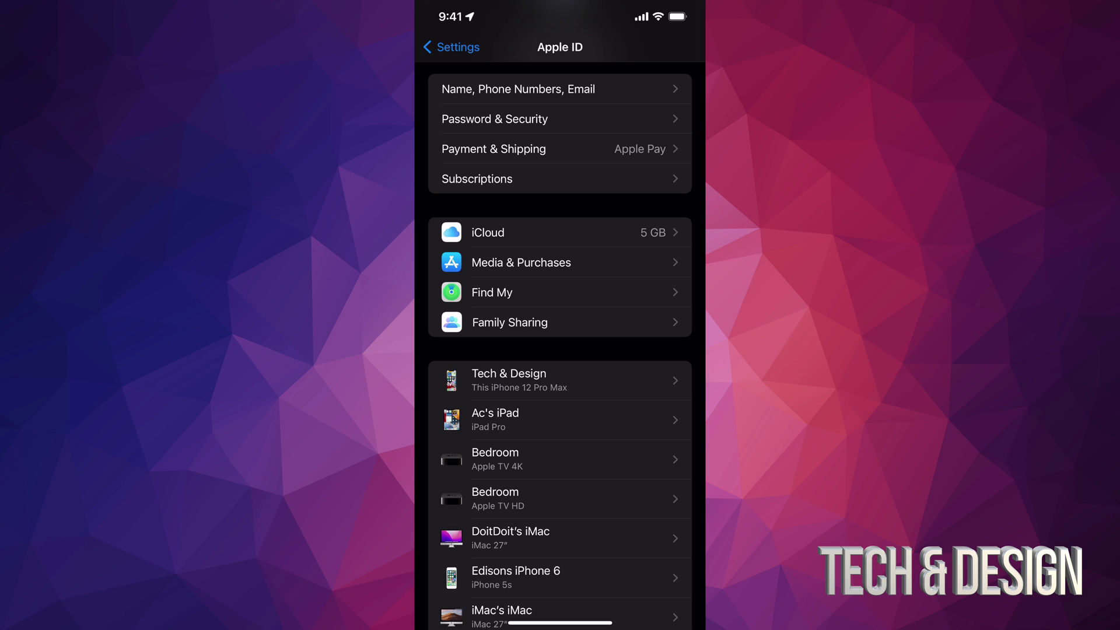
click(560, 232)
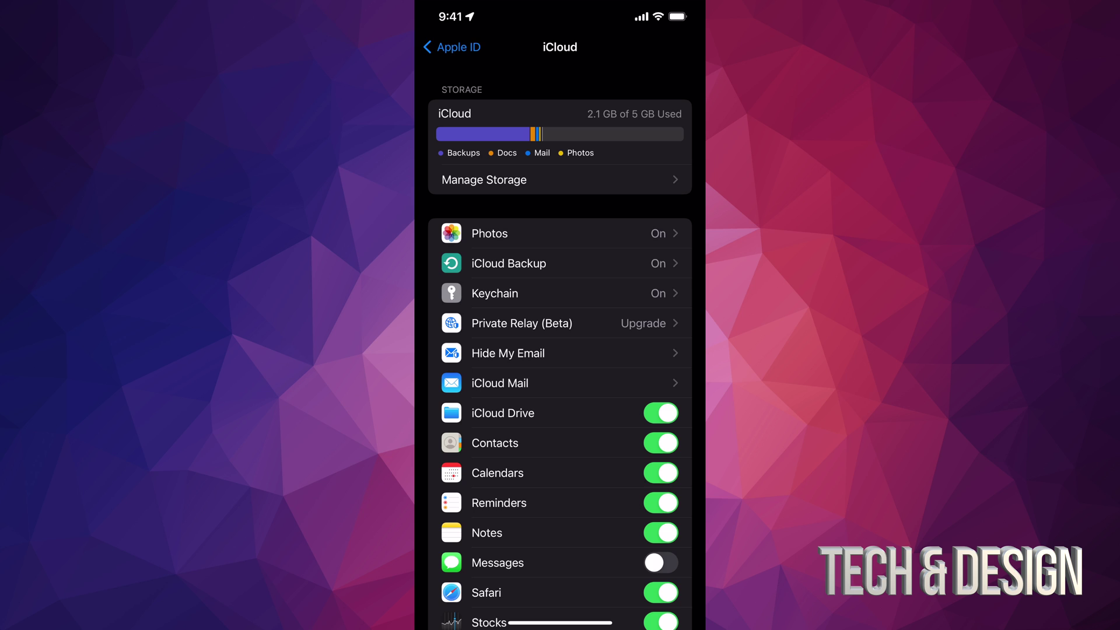
click(509, 262)
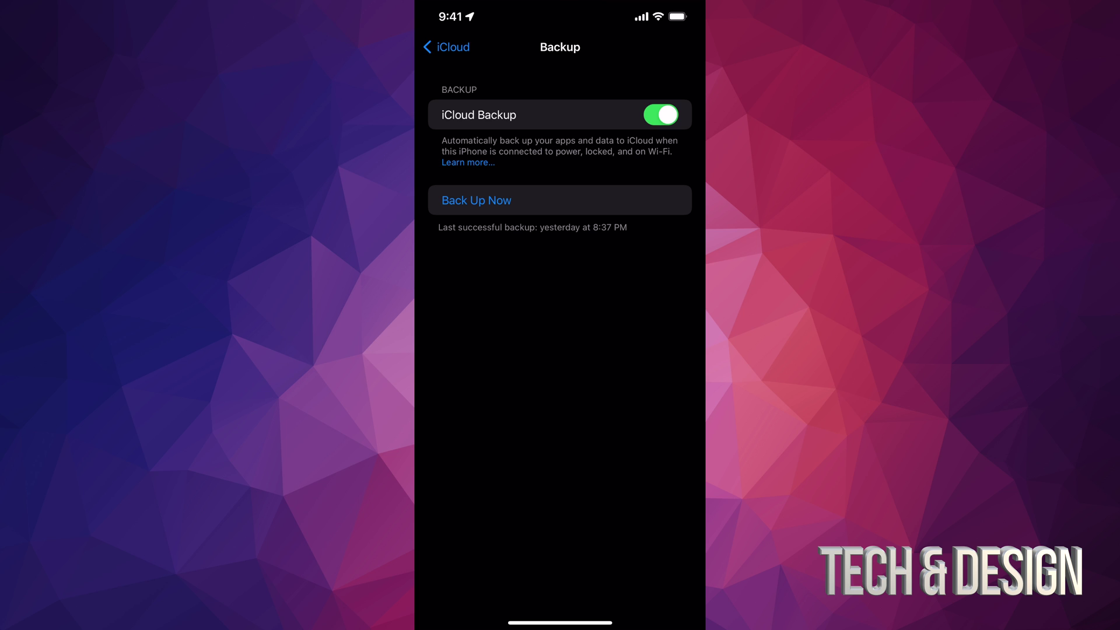
Run Back Up Now and continue despite the excluded-app-data warning.
click(476, 201)
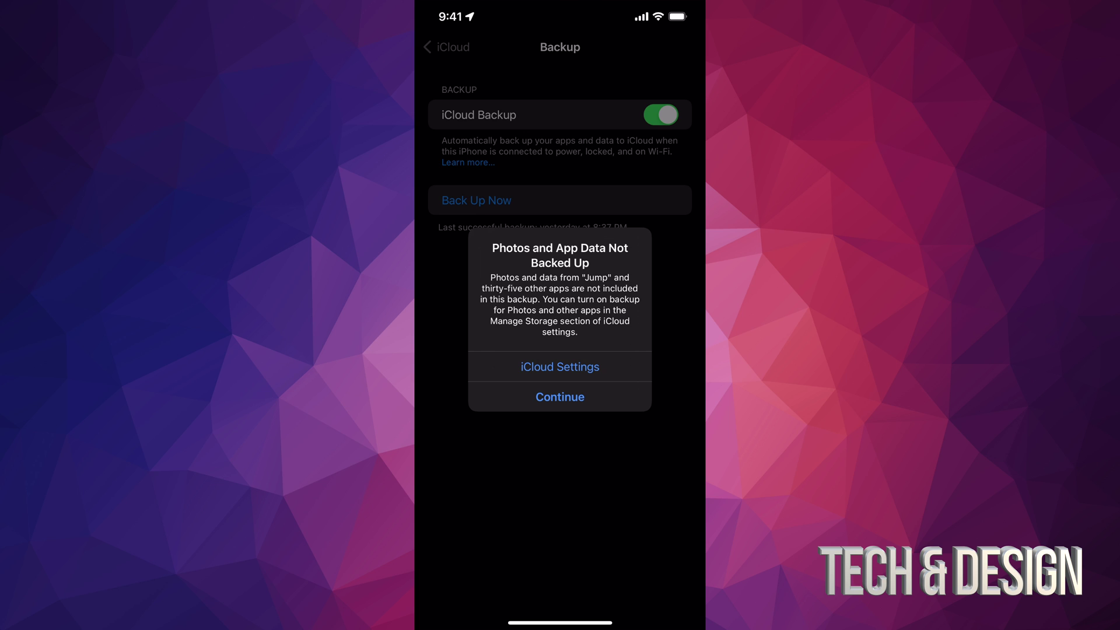
click(560, 397)
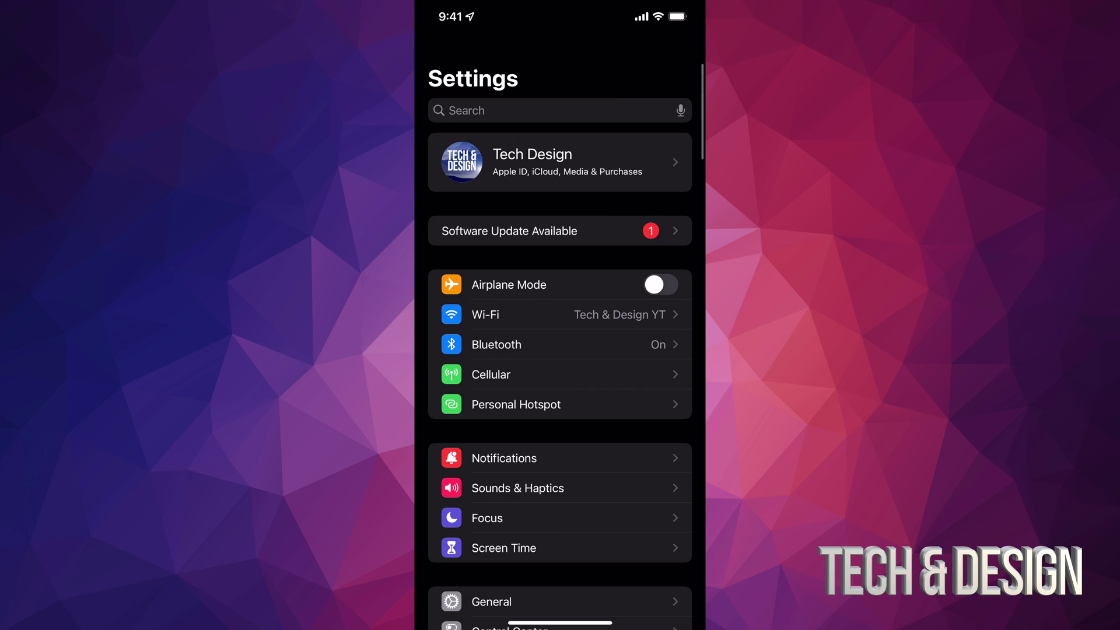
scroll(560, 350, down, 5)
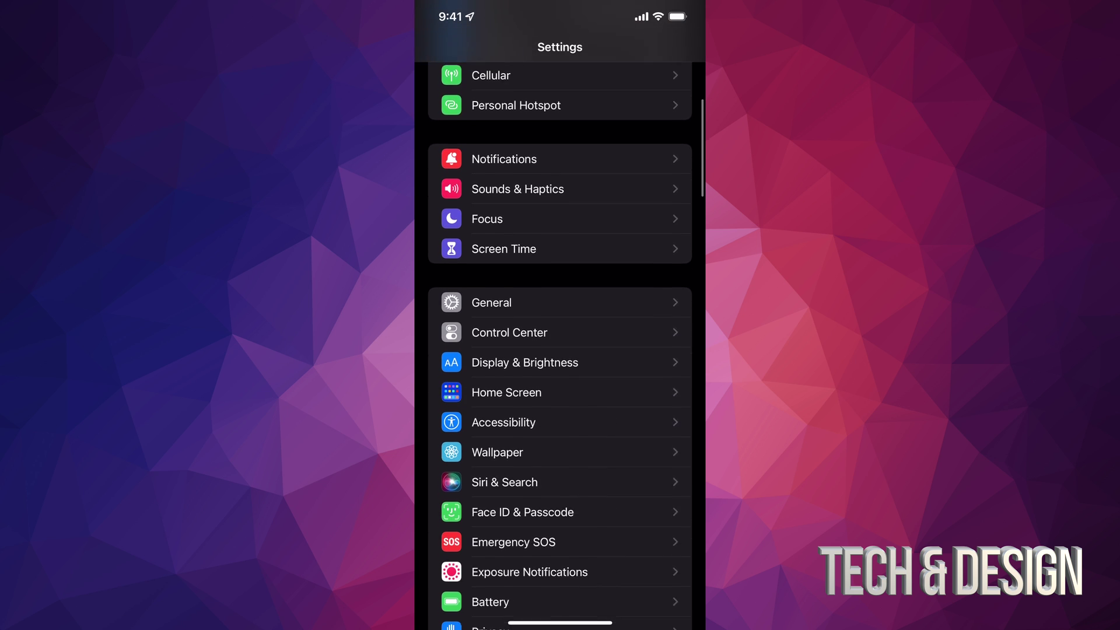
Go to General > Software Update to reveal the iOS 15.6 update.
click(525, 196)
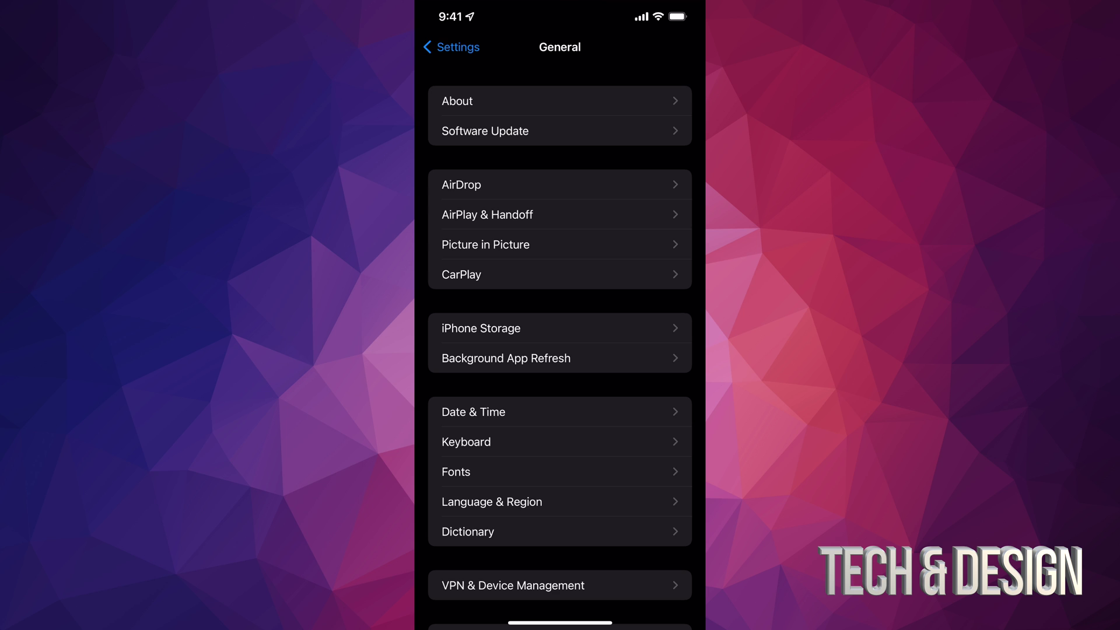
click(485, 131)
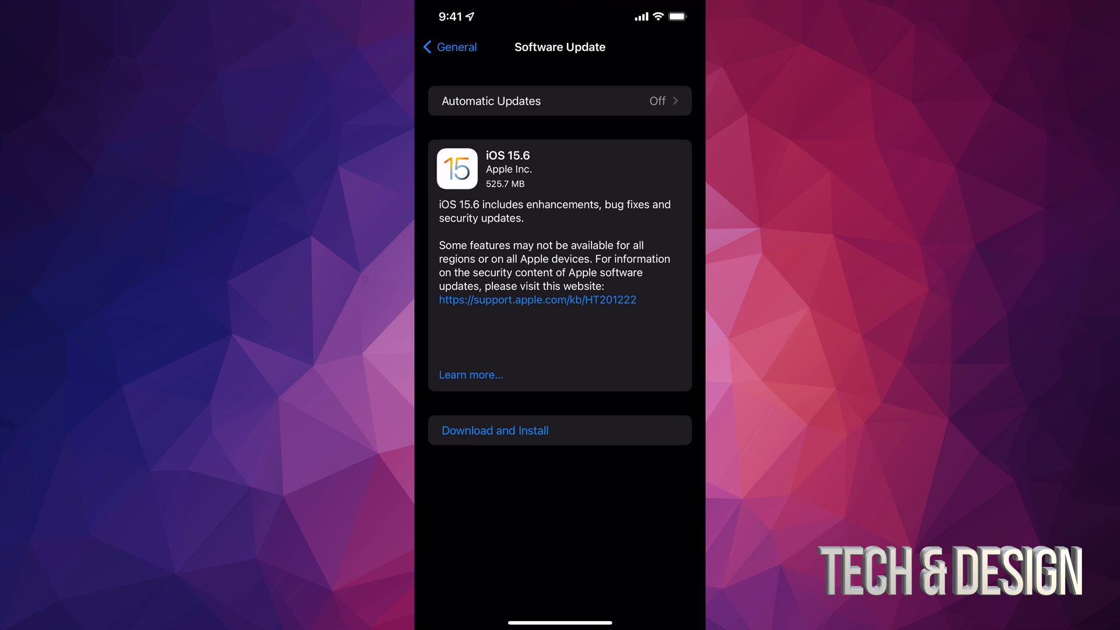
Download and install iOS 15.6, answering the cellular data prompt to proceed.
click(496, 430)
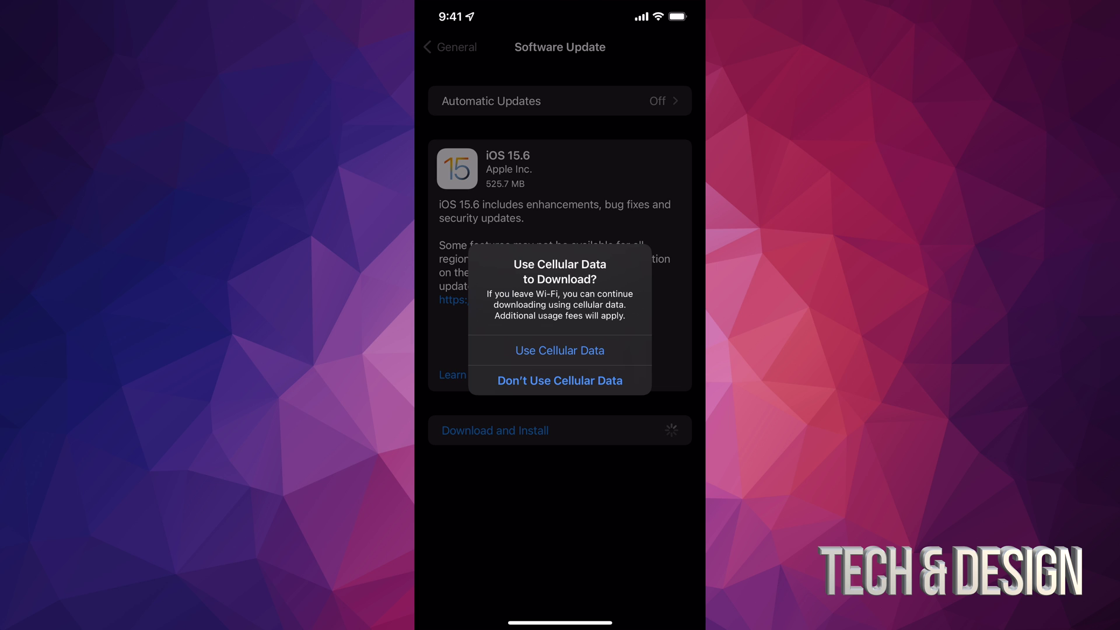
click(560, 350)
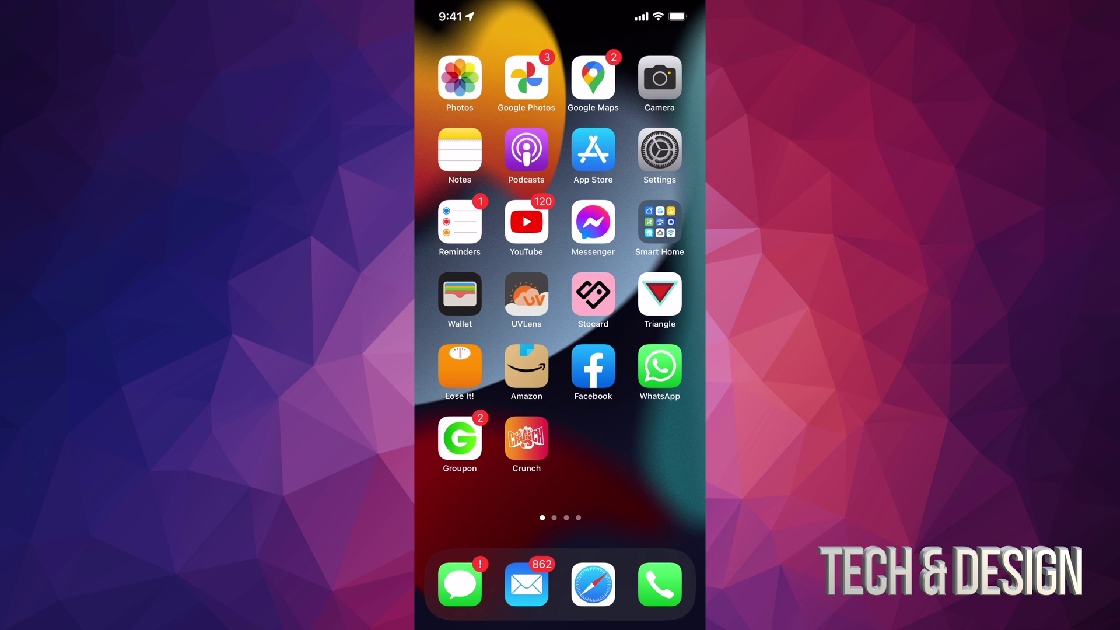
click(659, 150)
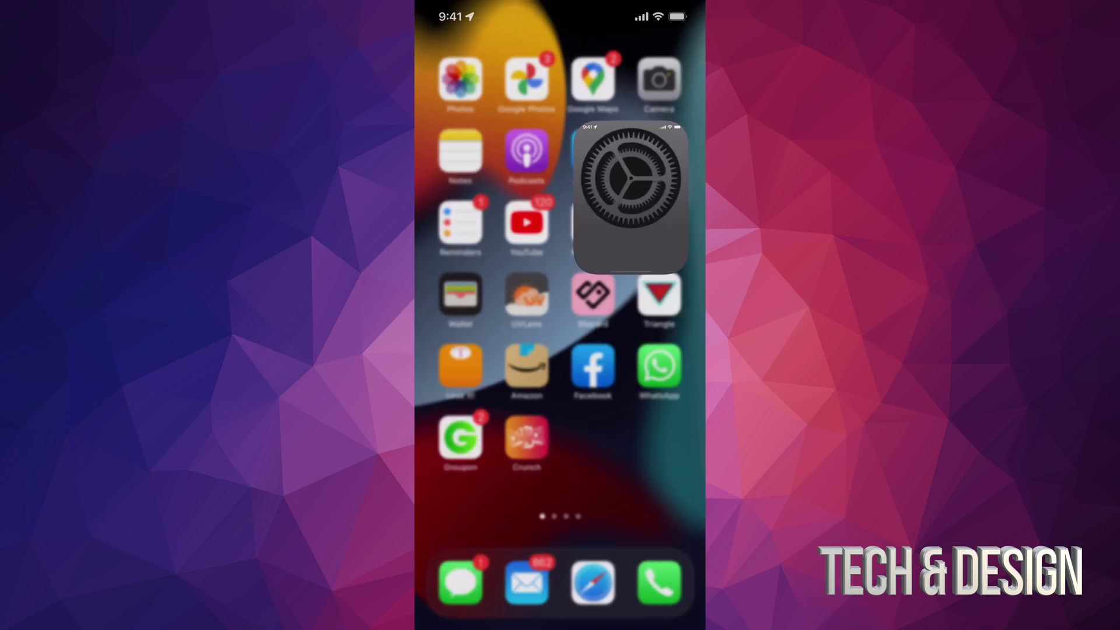
click(491, 512)
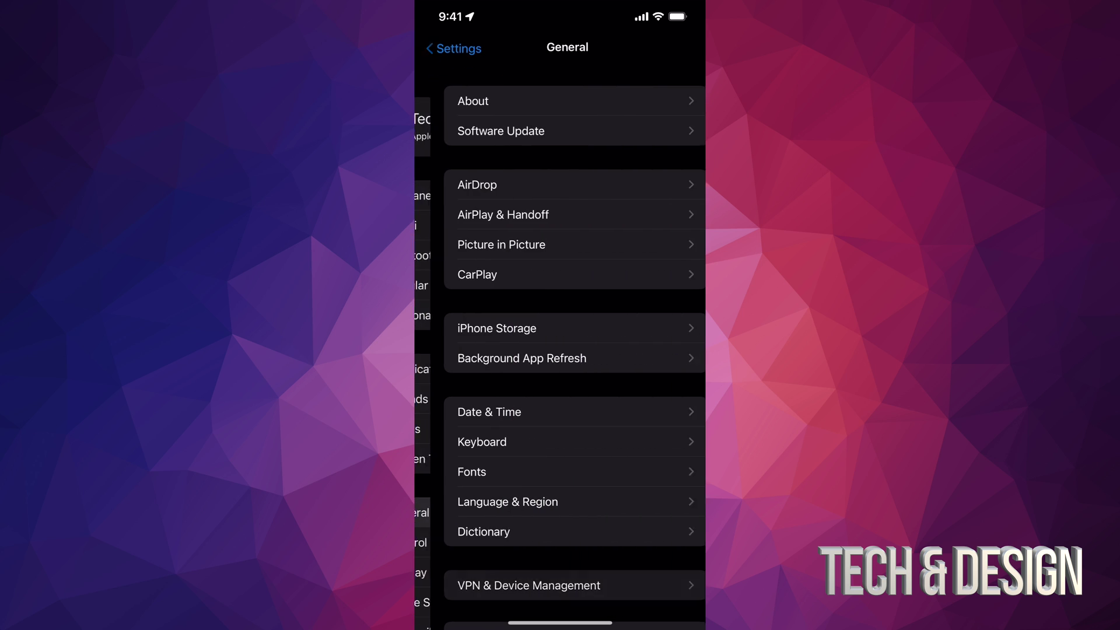
click(484, 131)
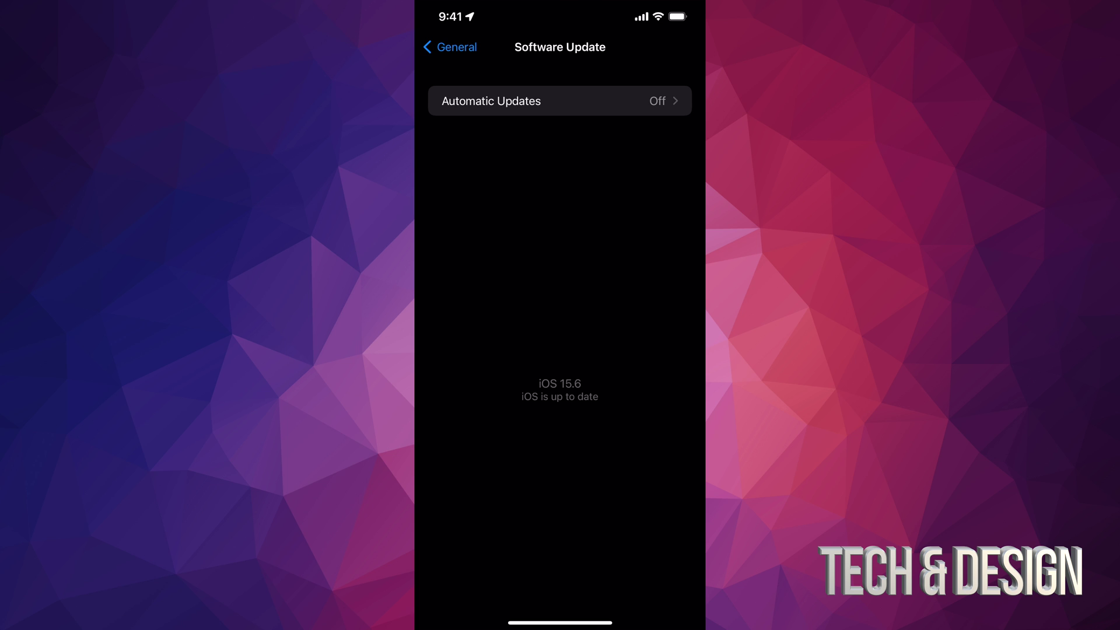
click(450, 46)
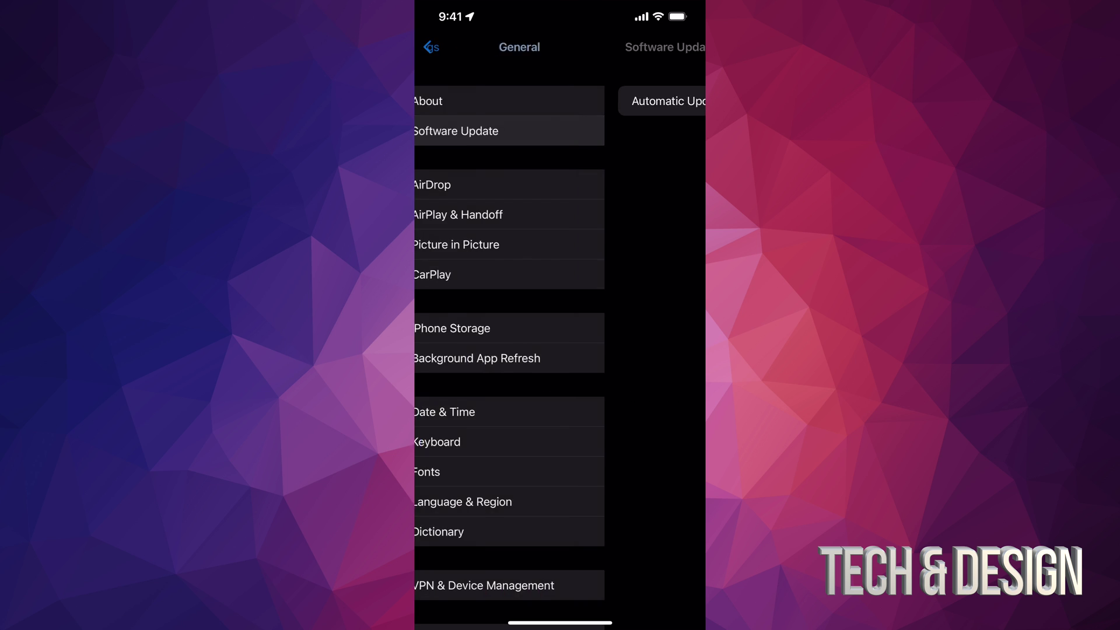
drag(560, 623, 560, 394)
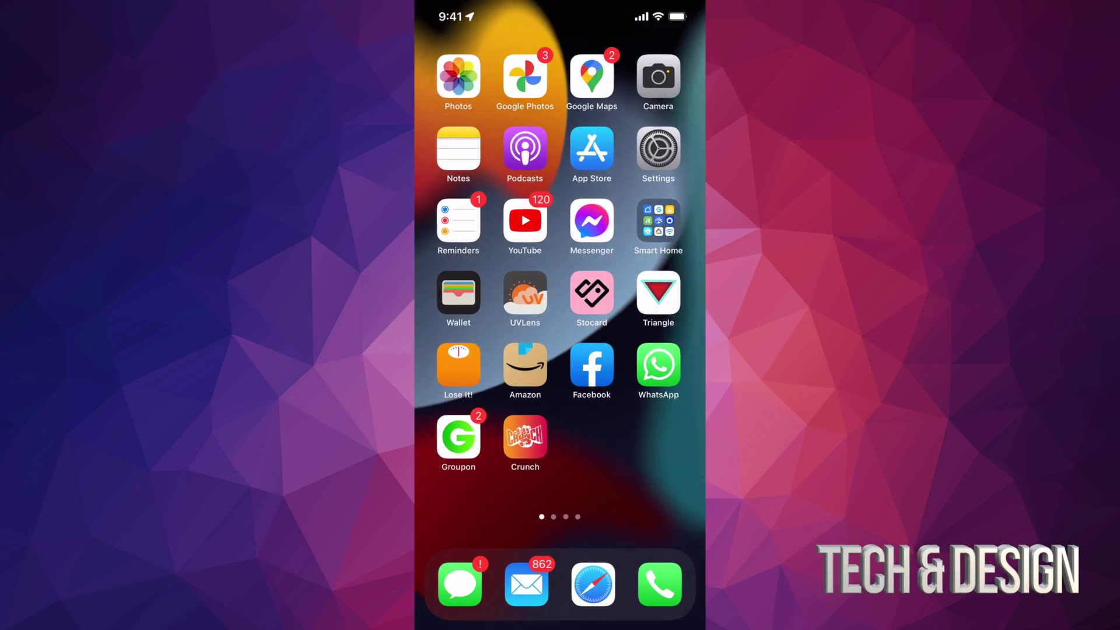